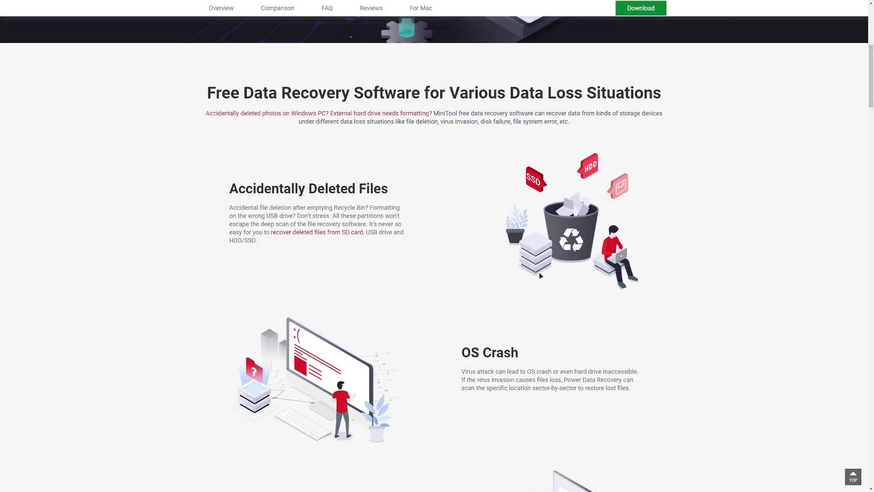
Highlight and clear the Accidentally Deleted Files paragraph, then highlight the OS Crash text
left_click_drag(229, 208, 275, 236)
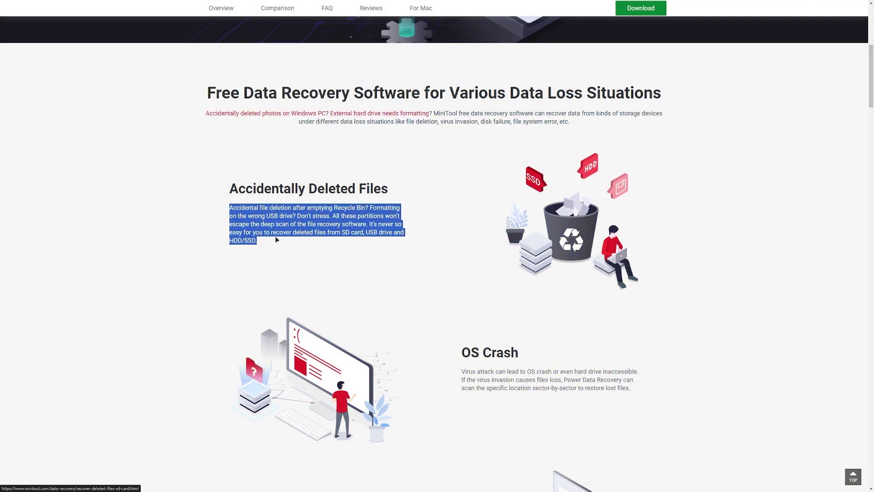
left_click(372, 273)
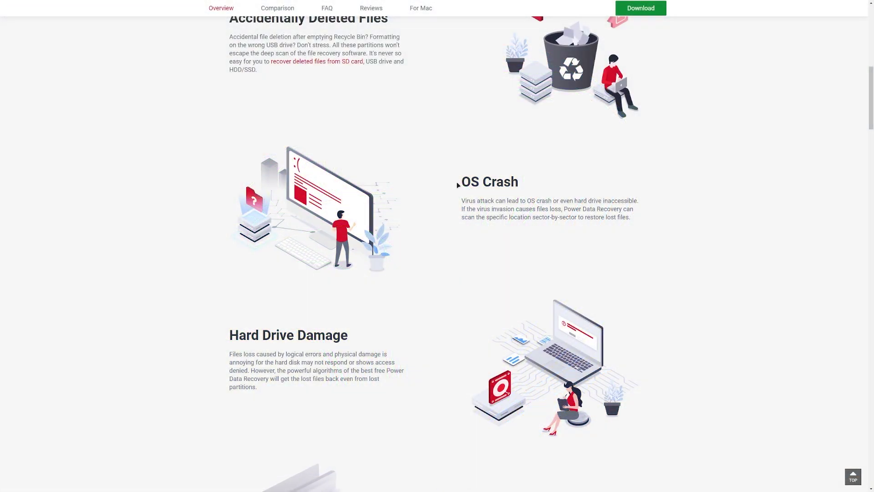
left_click_drag(459, 179, 646, 220)
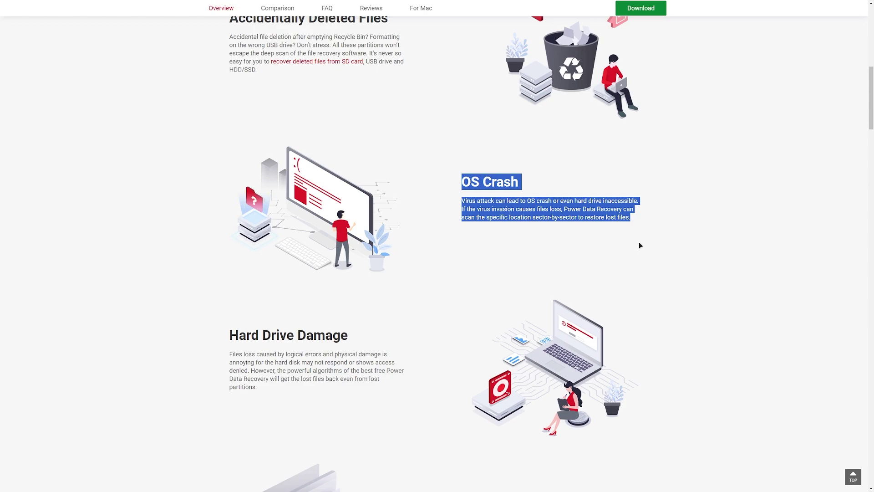
Clear the OS Crash highlight and select the Hard Drive Damage section twice, clearing each time
left_click(626, 251)
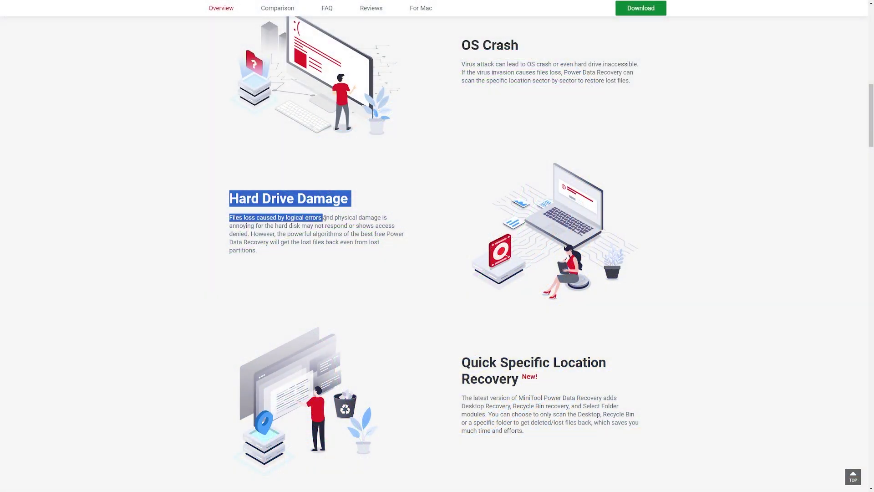
left_click_drag(355, 221, 403, 252)
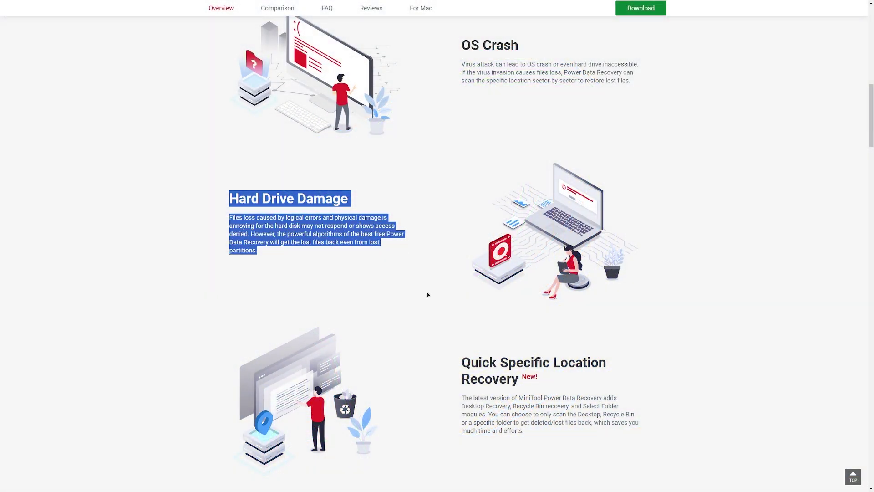
left_click(444, 272)
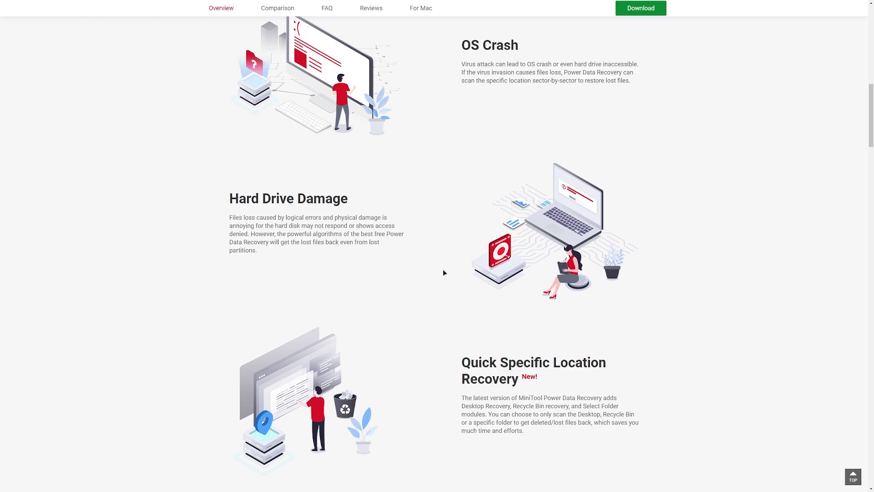
left_click_drag(230, 196, 403, 251)
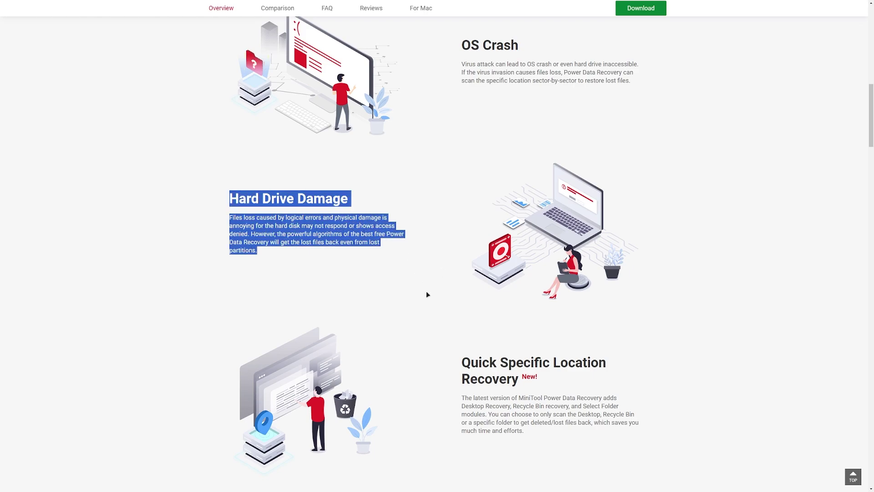
left_click(437, 263)
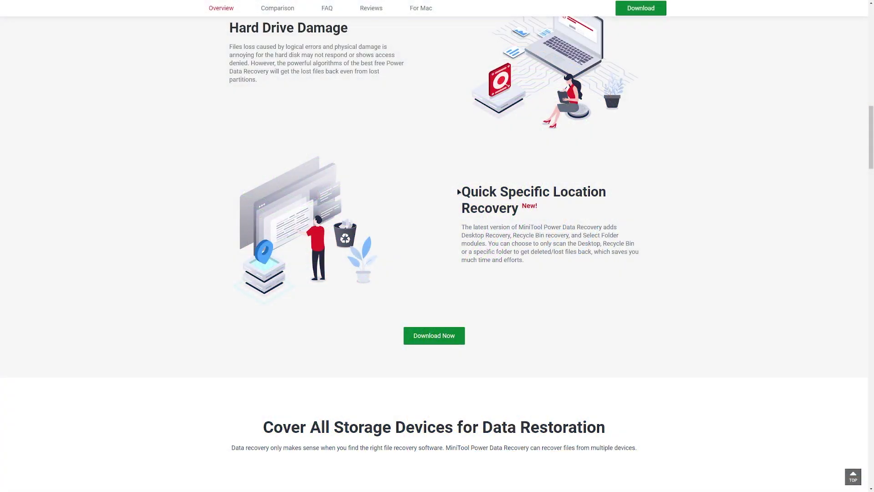
Highlight and clear the Quick Specific Location Recovery section twice
left_click_drag(461, 188, 533, 265)
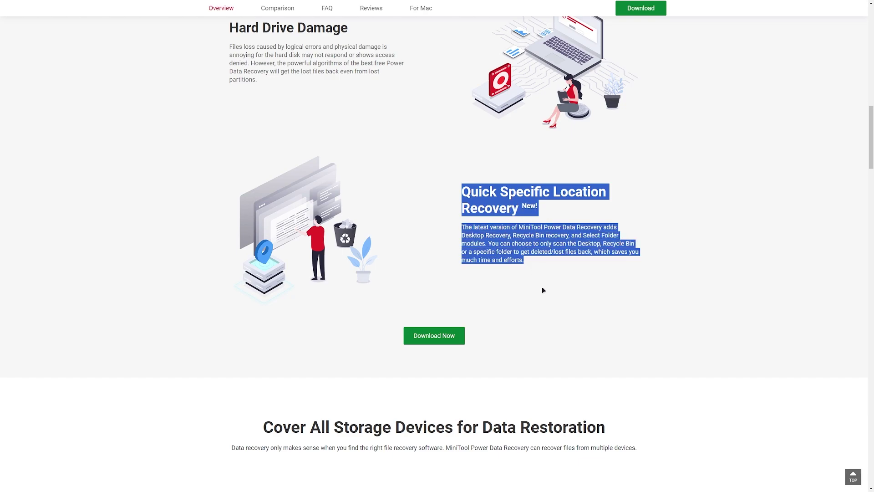
left_click(558, 272)
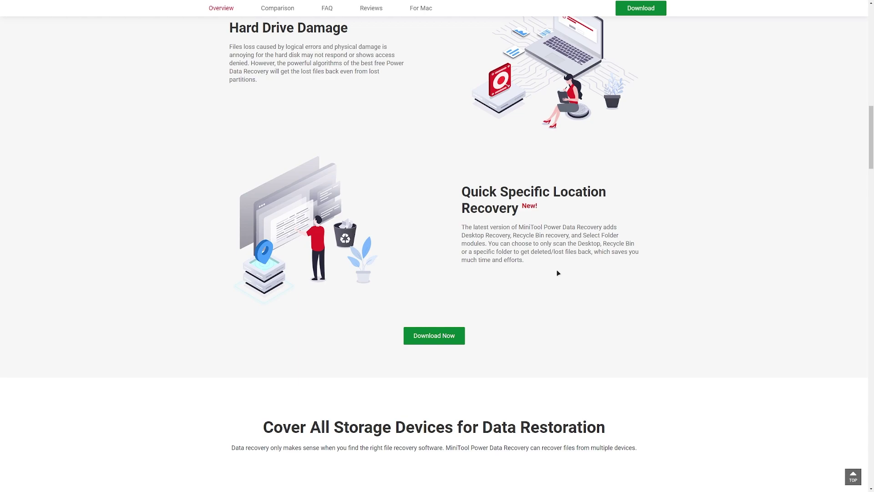
left_click_drag(457, 190, 533, 265)
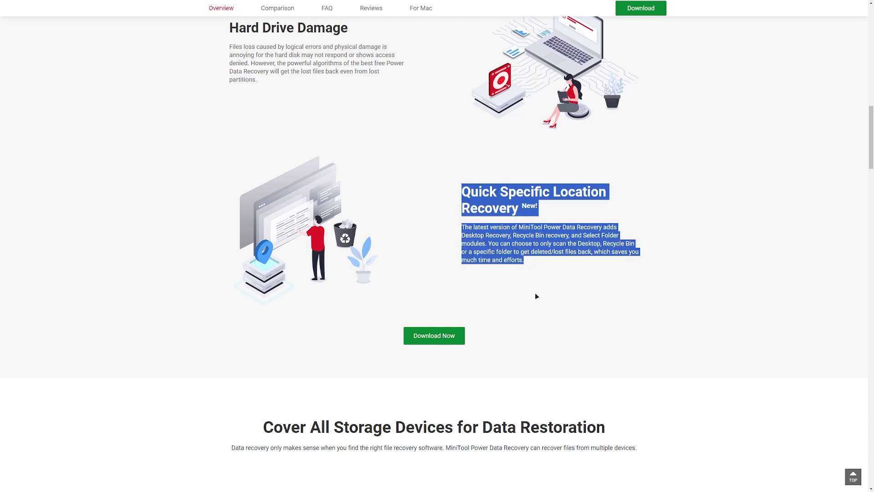
left_click(557, 273)
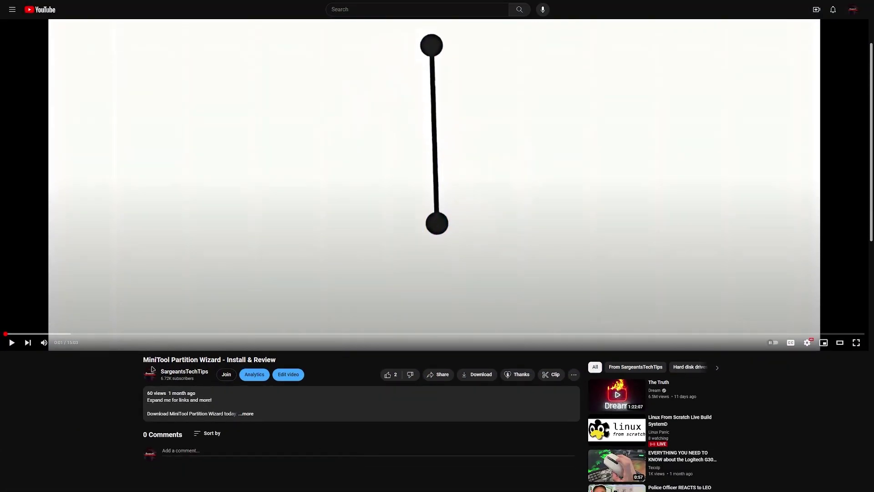
Run the pdr-free-online installer from the desktop until it reports Installation Complete
left_click_drag(142, 360, 282, 364)
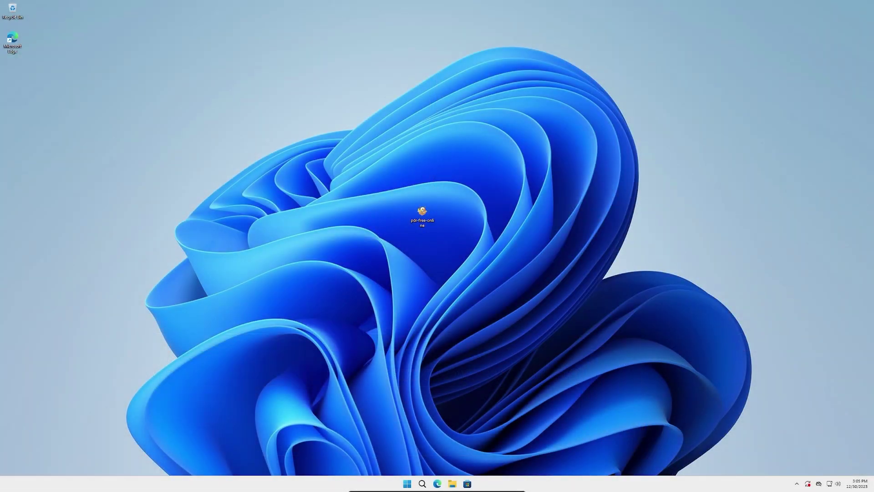
double_click(422, 212)
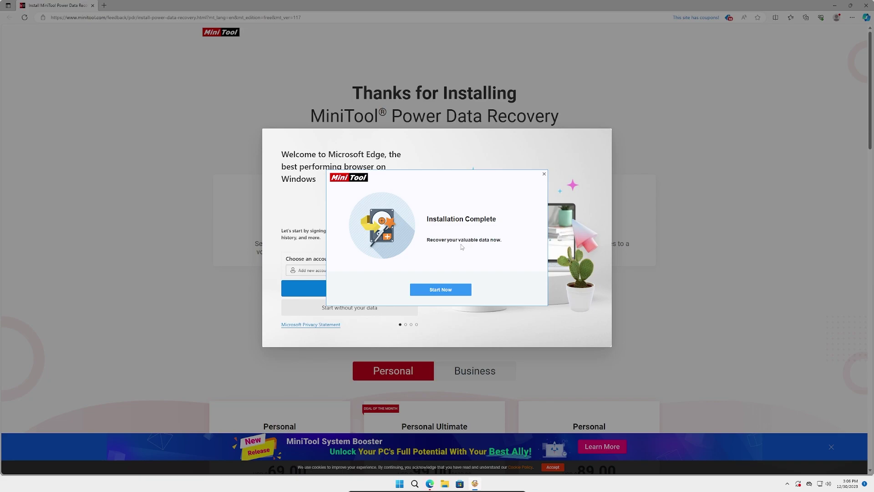
Launch MiniTool Power Data Recovery from the installer and click the promo message banner
left_click(445, 292)
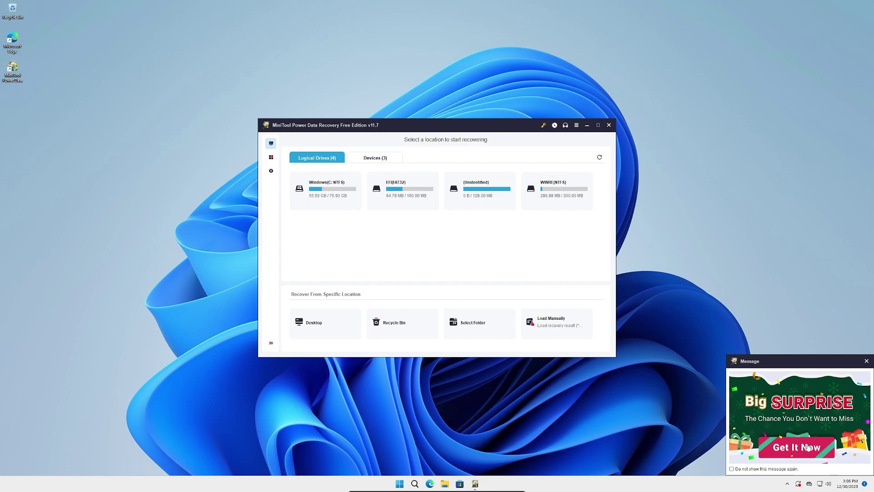
left_click(798, 432)
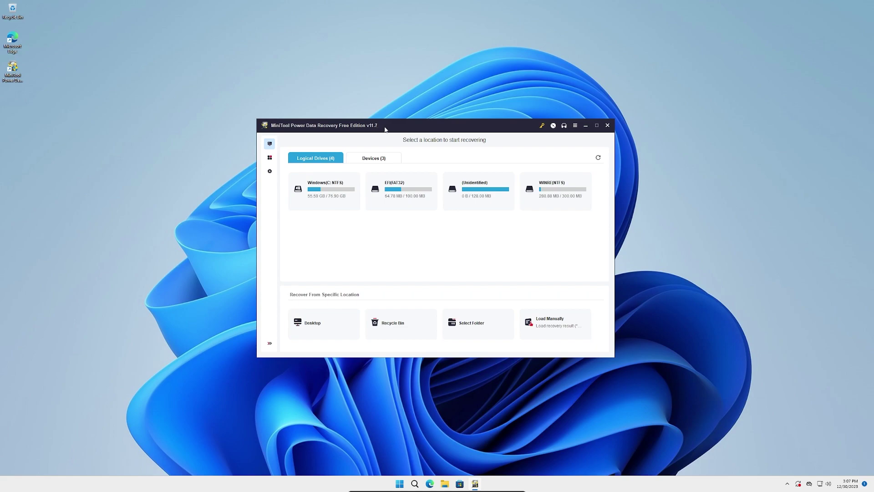
left_click(575, 125)
left_click(587, 191)
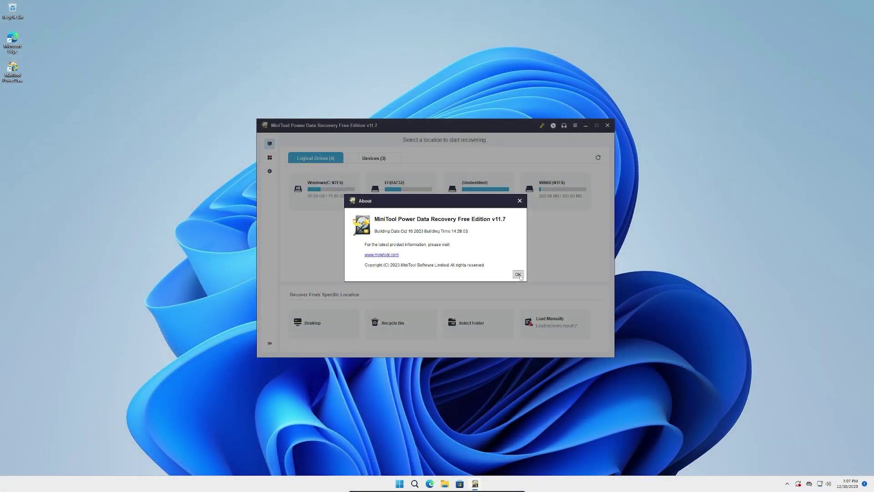
left_click(518, 275)
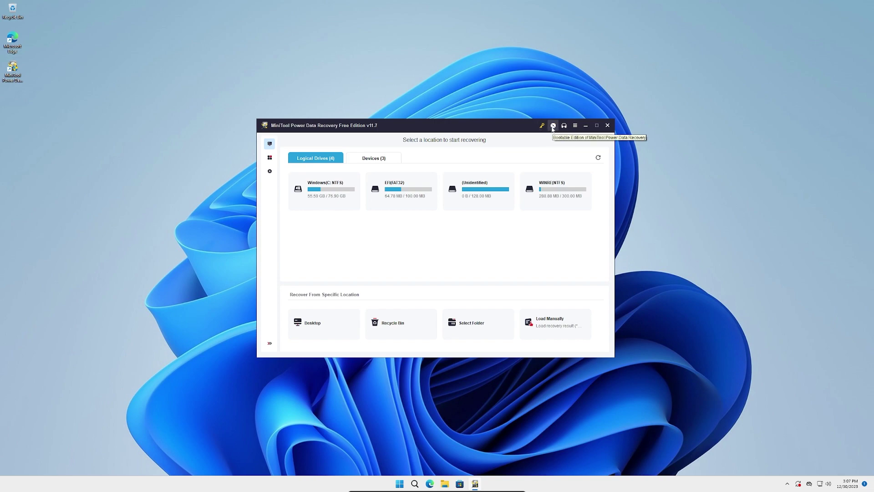
Open the bootable edition's web page and scroll through it
left_click(554, 126)
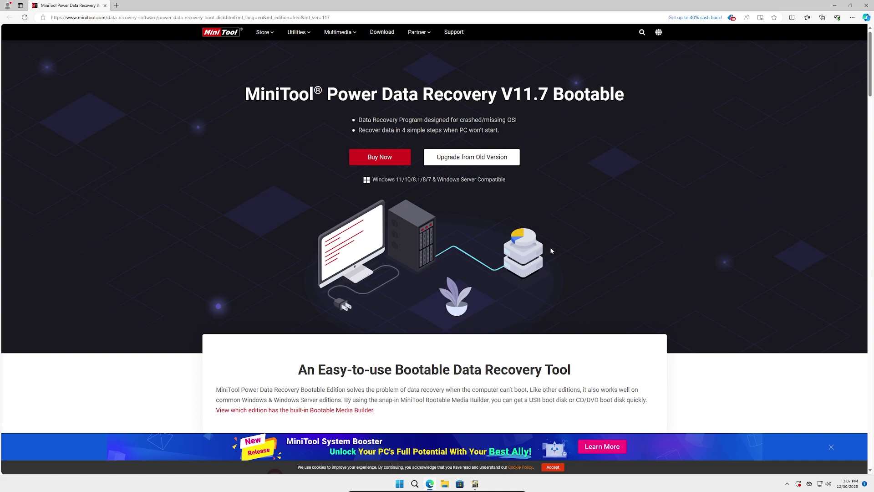
scroll(551, 250, "down", 6)
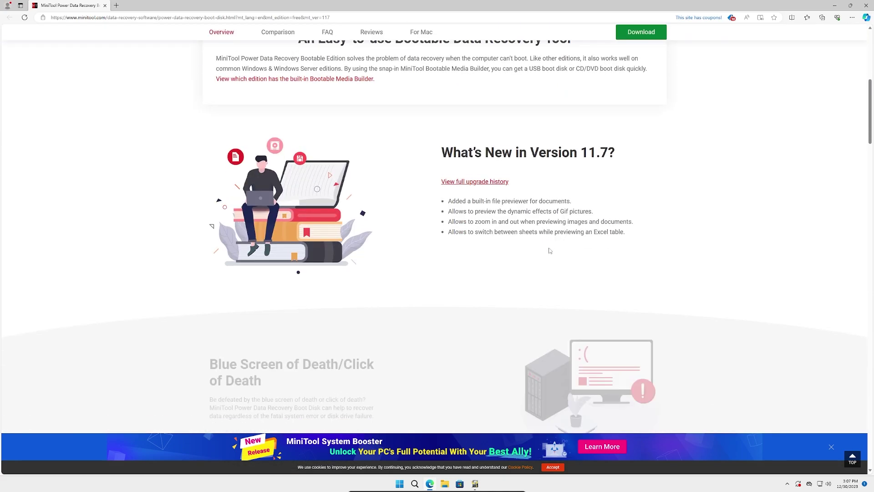
scroll(550, 251, "down", 9)
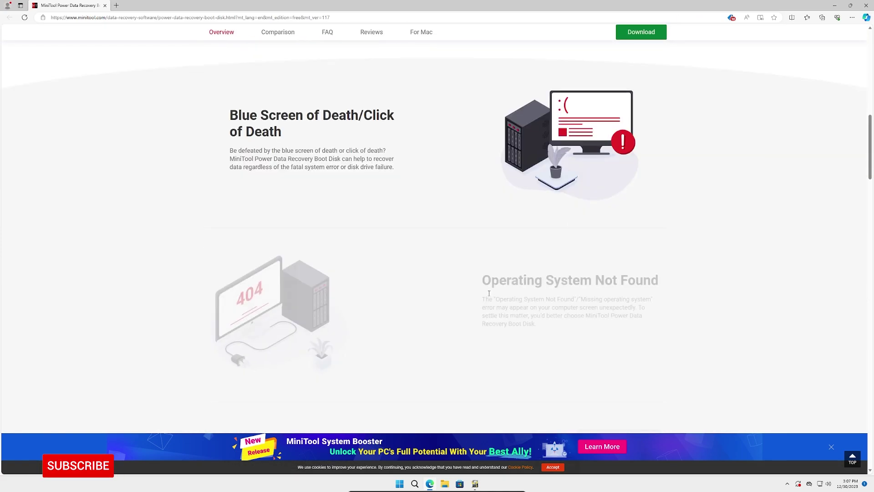
scroll(478, 297, "down", 7)
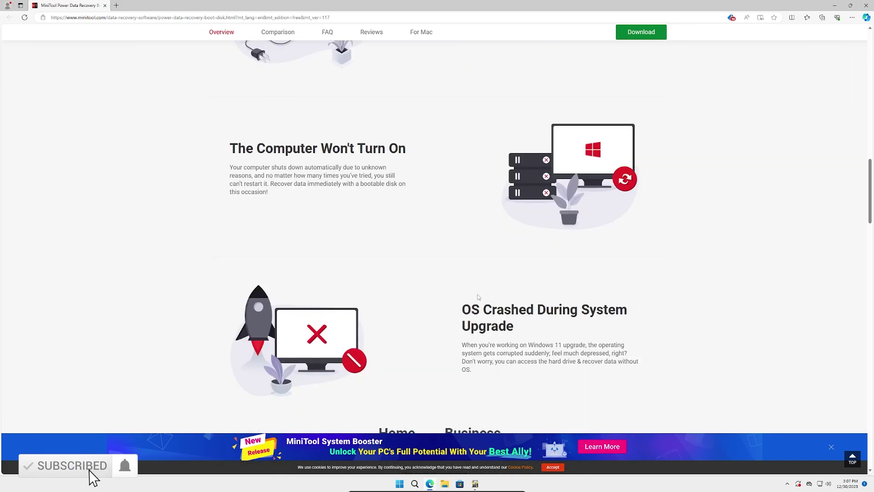
scroll(466, 293, "up", 4)
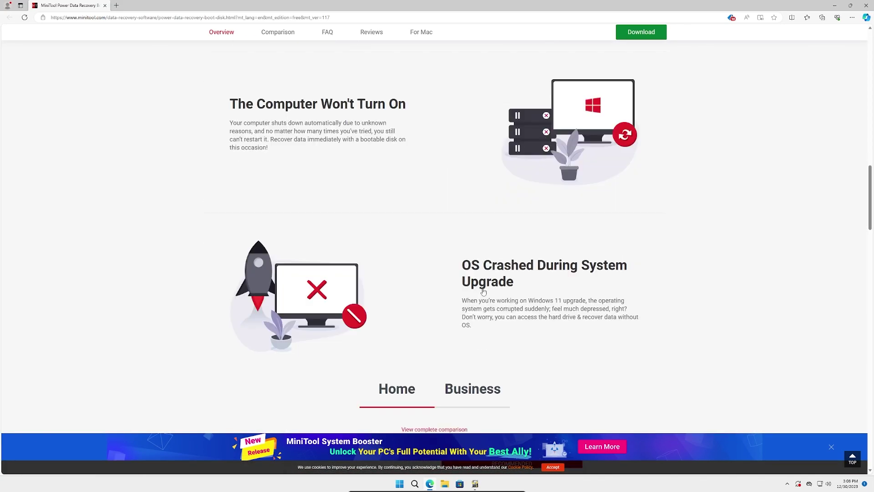
scroll(466, 293, "down", 7)
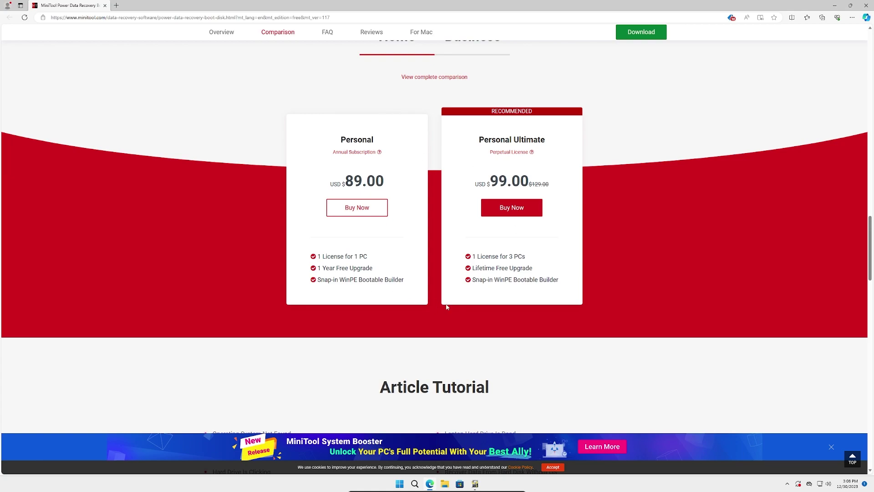
scroll(465, 305, "down", 5)
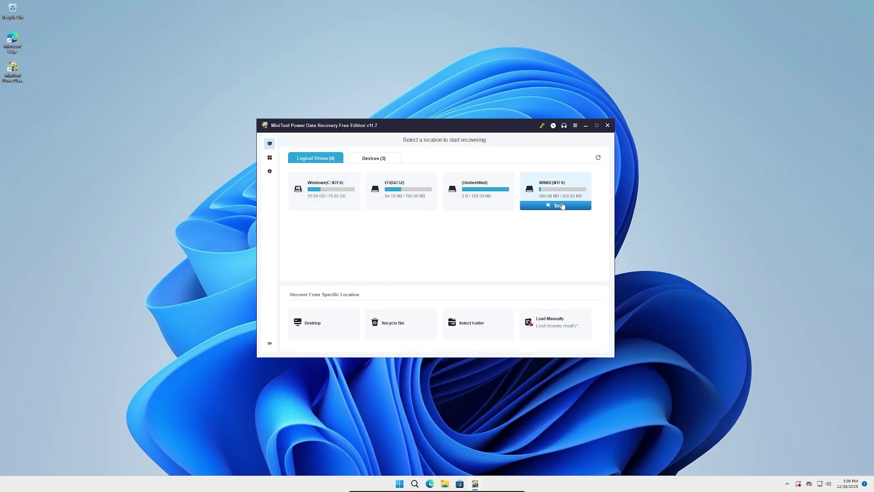
Create an IMPORTANT DATA text file on the desktop with two lines of sample text, and save it
right_click(170, 201)
mouse_move(219, 255)
left_click(290, 285)
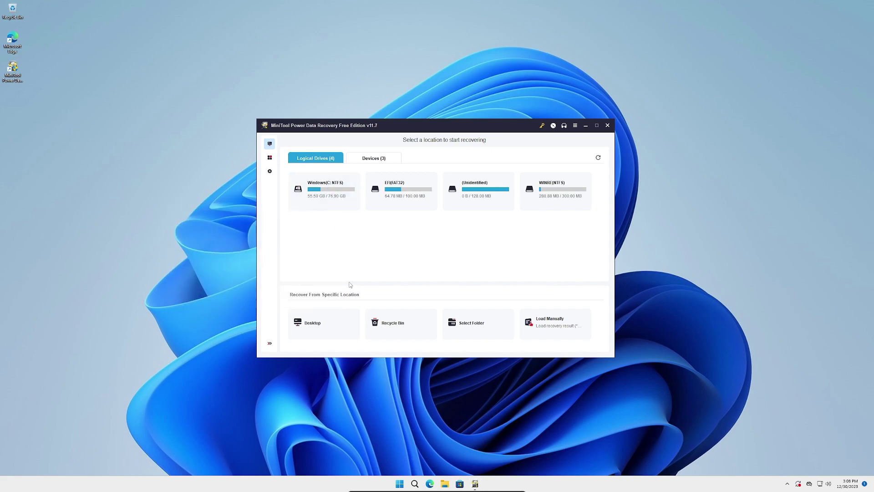
type("IMPORTANT DATA")
key("Return")
double_click(176, 213)
type("sadasfjlkasjflkjslkjgkljl")
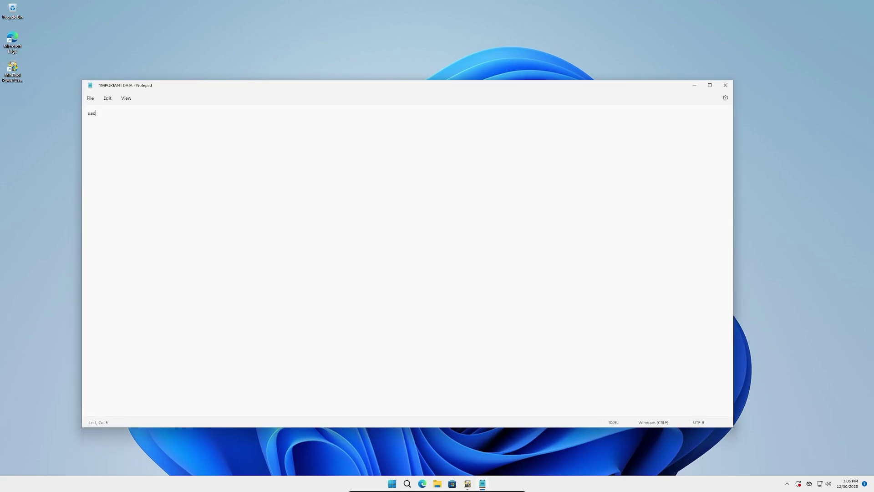
key("Return")
key("Return")
type("556456465435423156465fsalkjlkjg'lk;g")
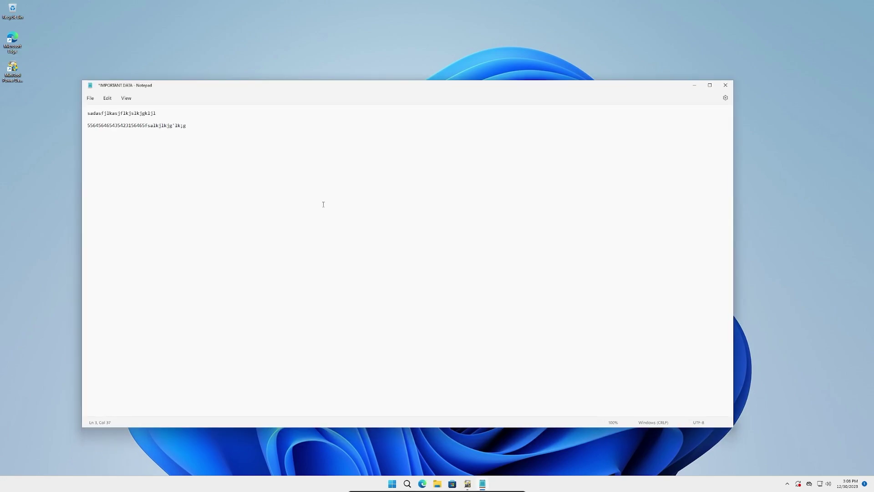
key("ctrl+s")
Close Notepad, delete IMPORTANT DATA, and empty the Recycle Bin permanently
left_click(725, 85)
right_click(175, 218)
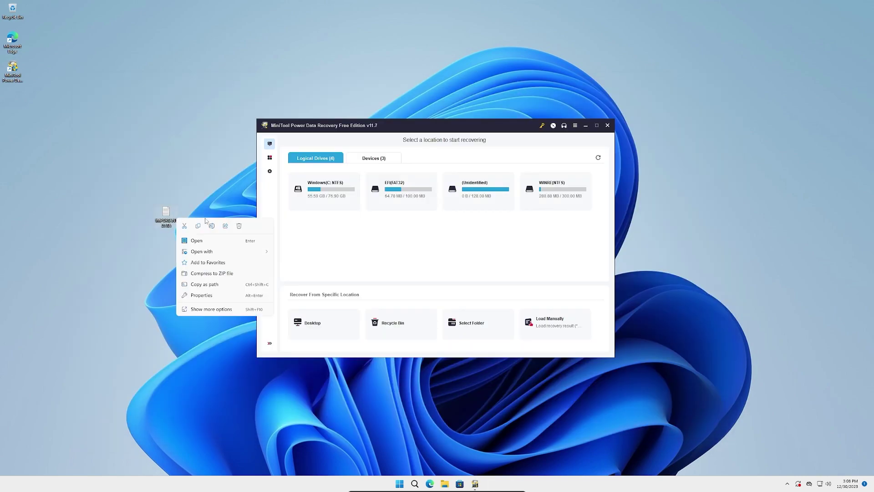
left_click(241, 226)
right_click(12, 9)
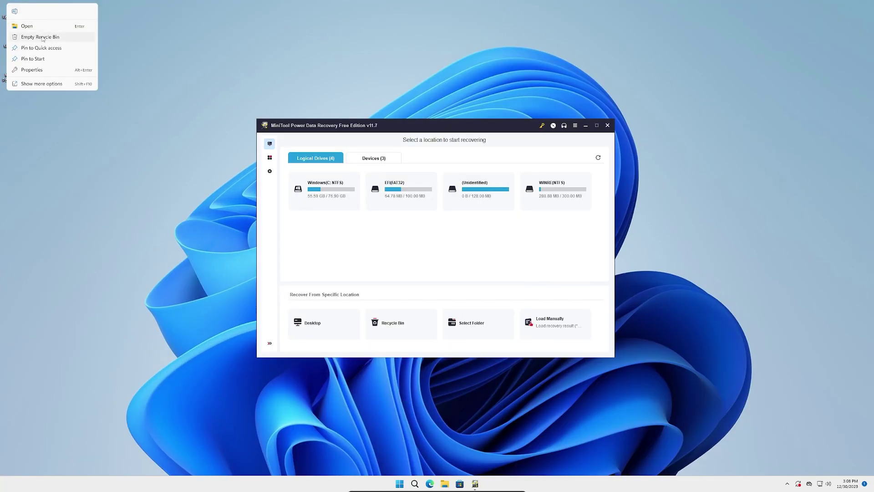
left_click(34, 33)
left_click(464, 268)
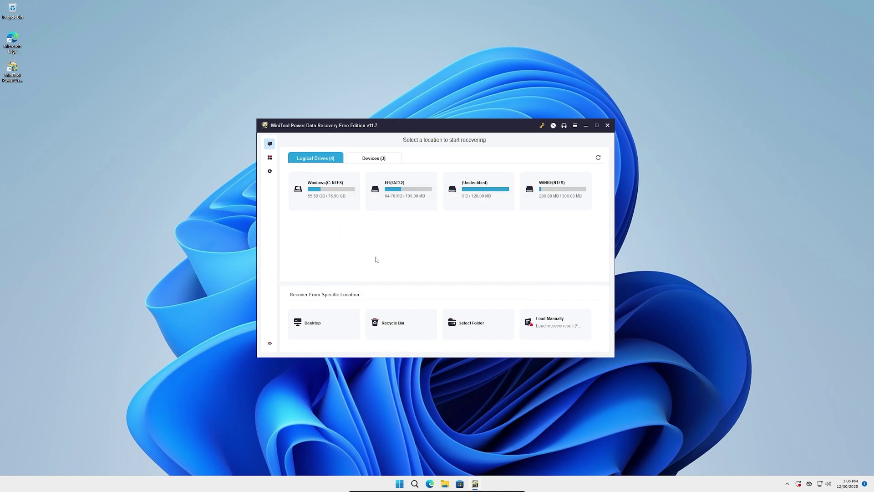
Scan Windows (C:), tick IMPORTANT DATA.txt under Deleted Files > Recycle Bin, and save it to Desktop
left_click(328, 206)
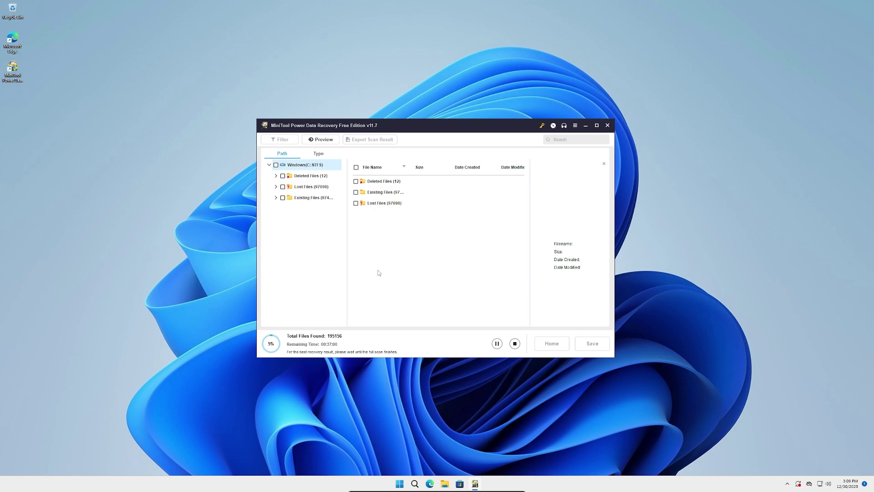
left_click(380, 182)
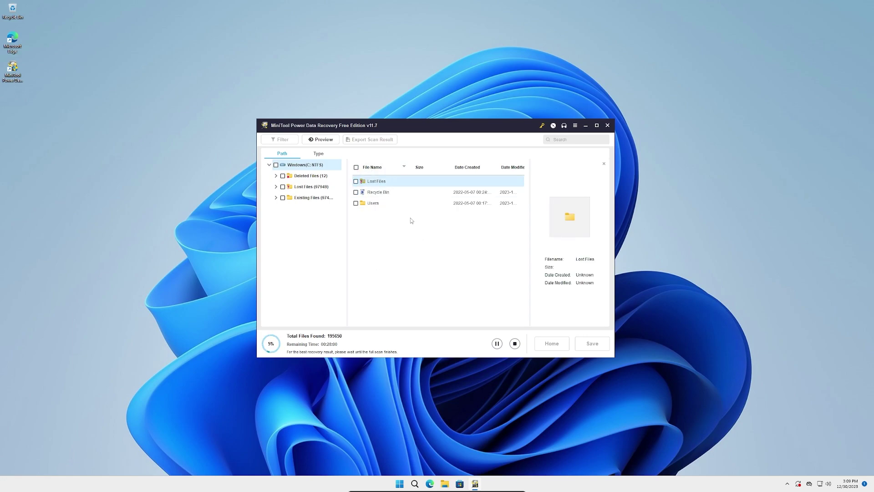
double_click(380, 191)
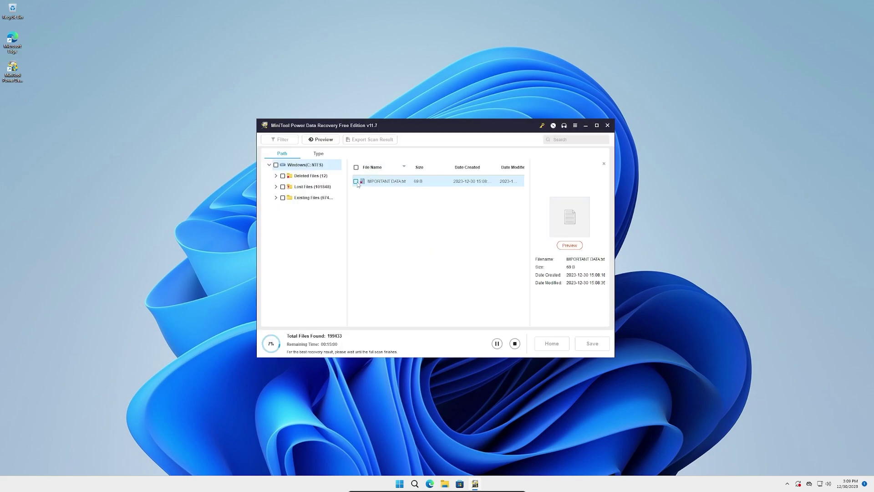
left_click(356, 181)
left_click(587, 340)
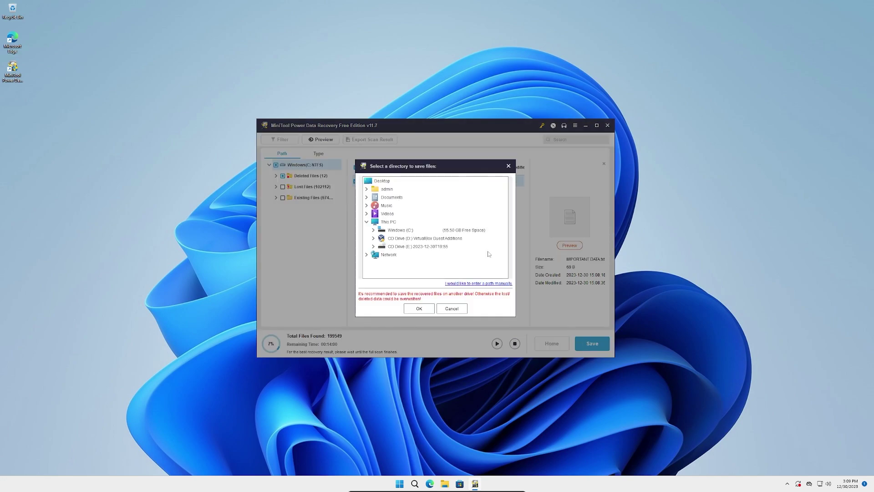
left_click(382, 181)
left_click(419, 309)
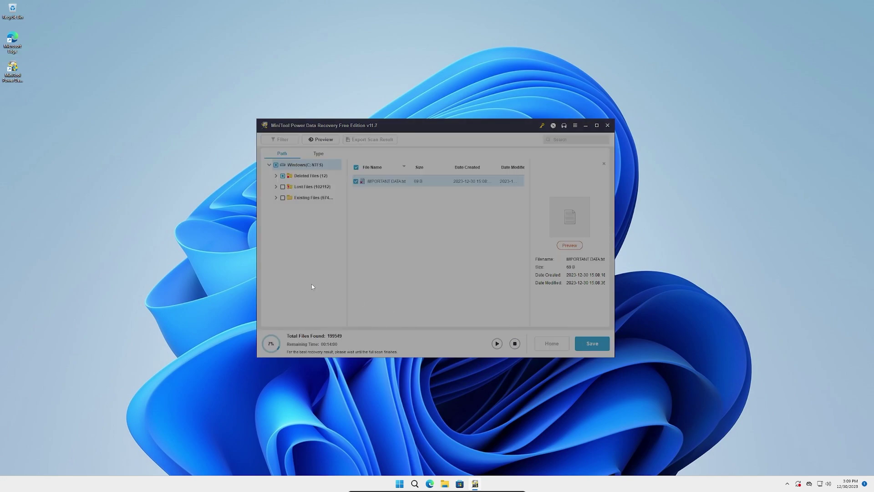
Open the recovered file's folder and drag IMPORTANT DATA onto the desktop
left_click(441, 248)
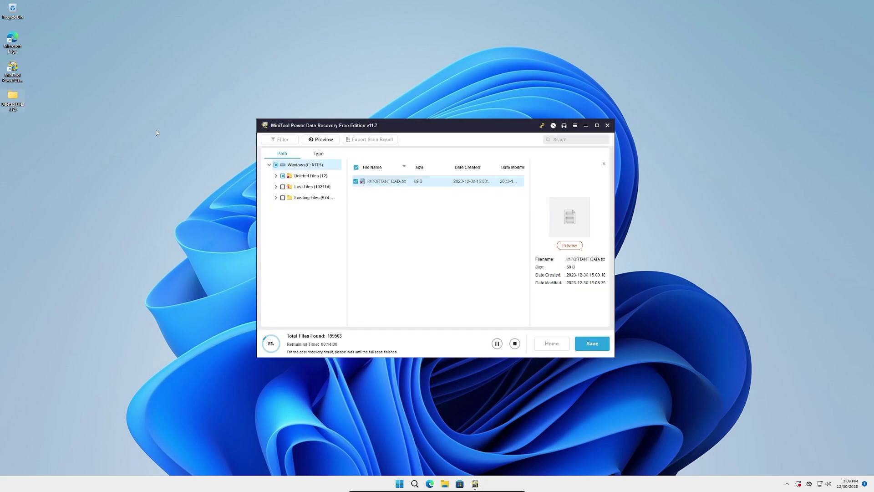
left_click_drag(233, 213, 158, 212)
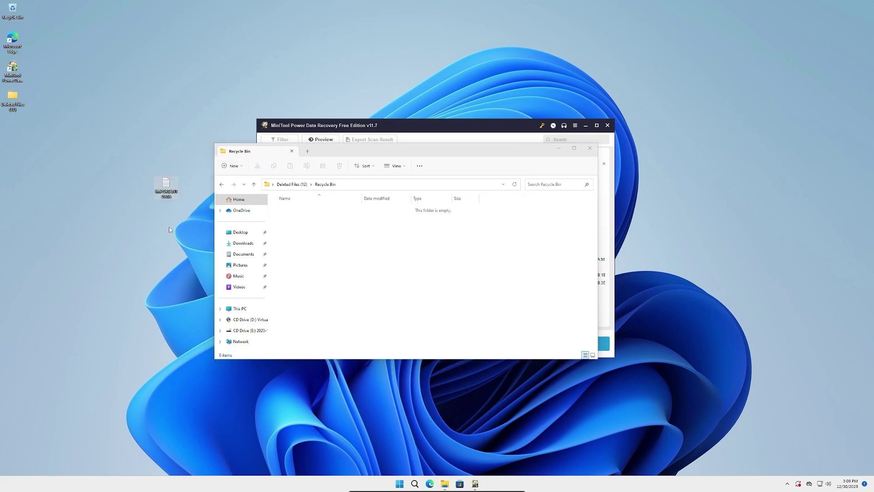
left_click(166, 192)
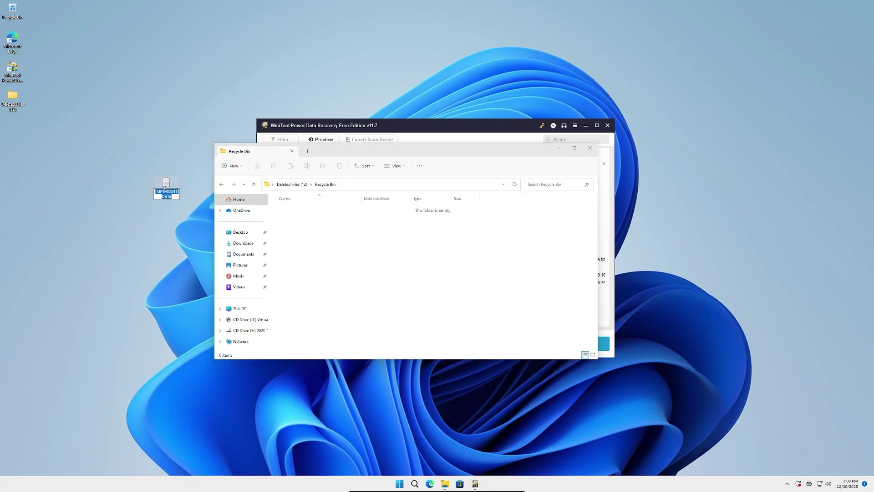
left_click(167, 159)
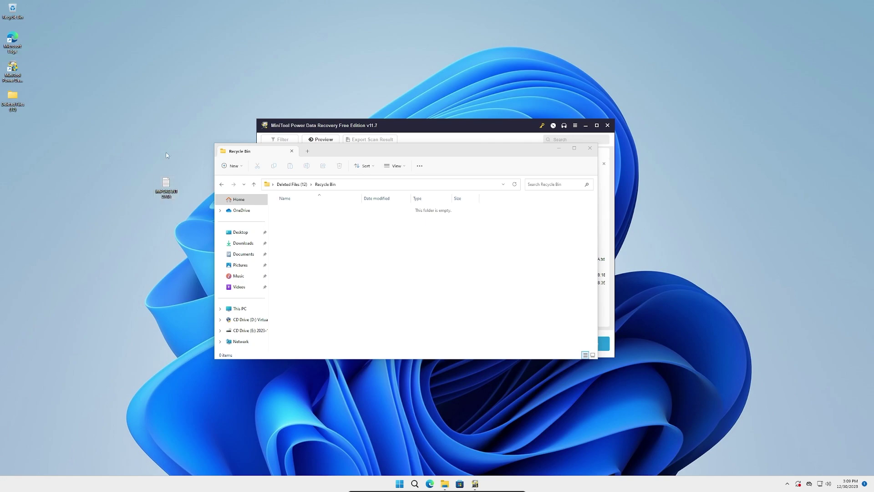
Open IMPORTANT DATA in Notepad and select its two lines to confirm the text is intact
double_click(167, 184)
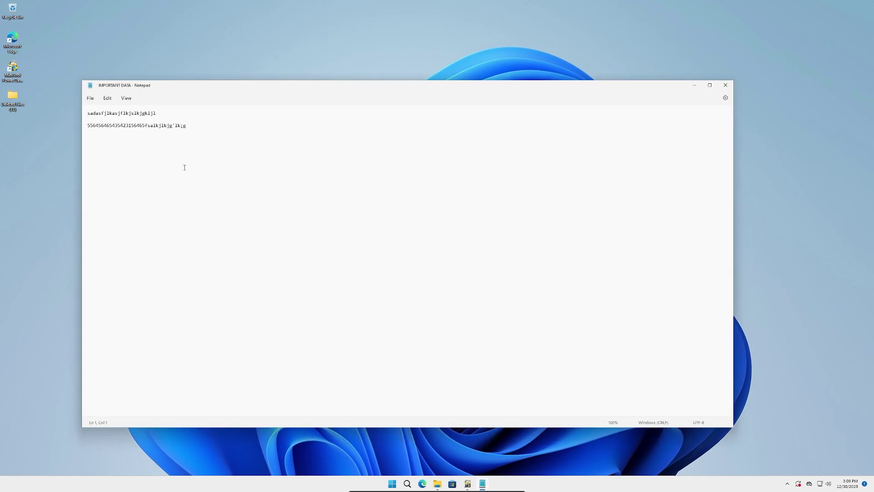
left_click_drag(211, 130, 89, 112)
left_click(168, 160)
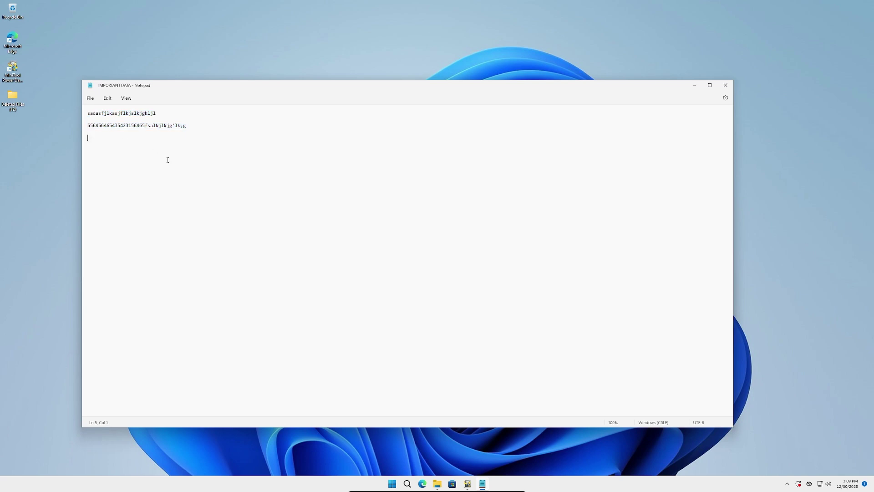
left_click(153, 125)
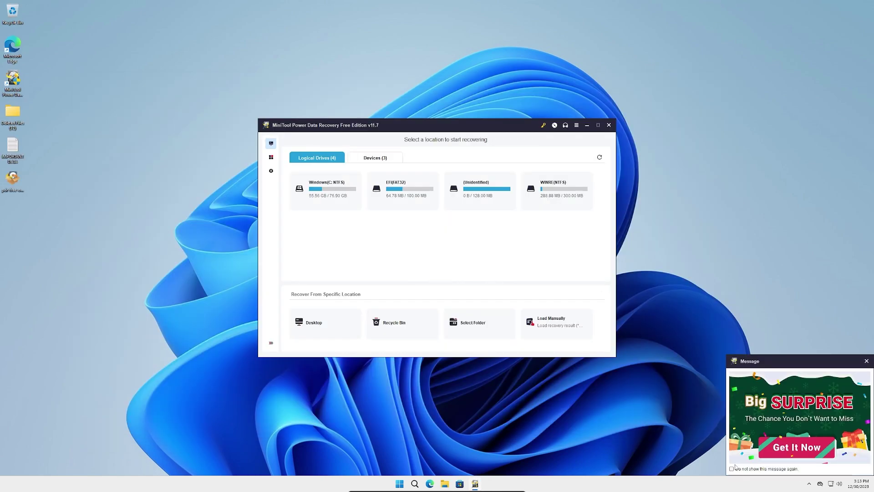
Close the promotional Message pop-up at the bottom right of MiniTool
left_click(733, 469)
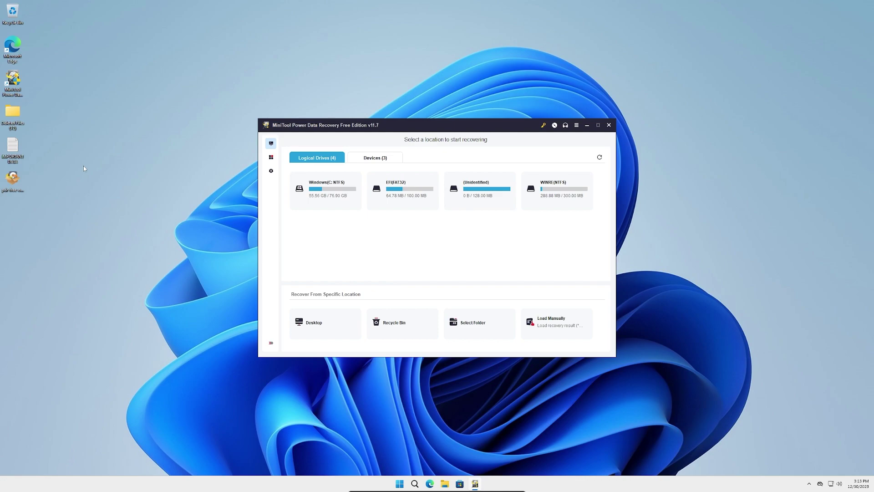
mouse_move(339, 201)
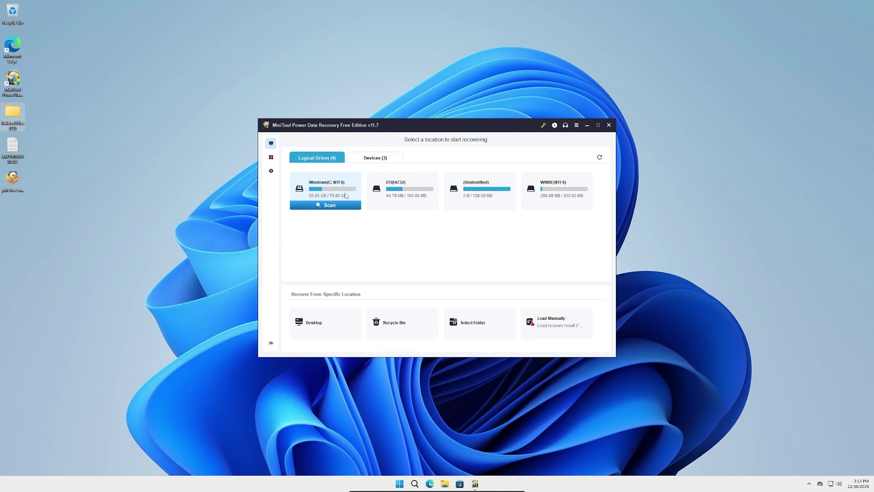
Open Settings from the Start menu to view System > About (Windows 11 Home 22H2), then close it
left_click(399, 483)
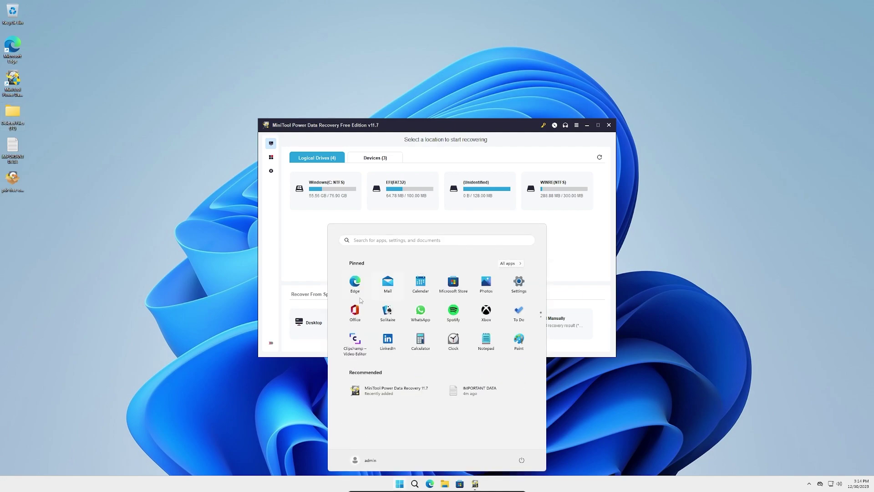
left_click(519, 281)
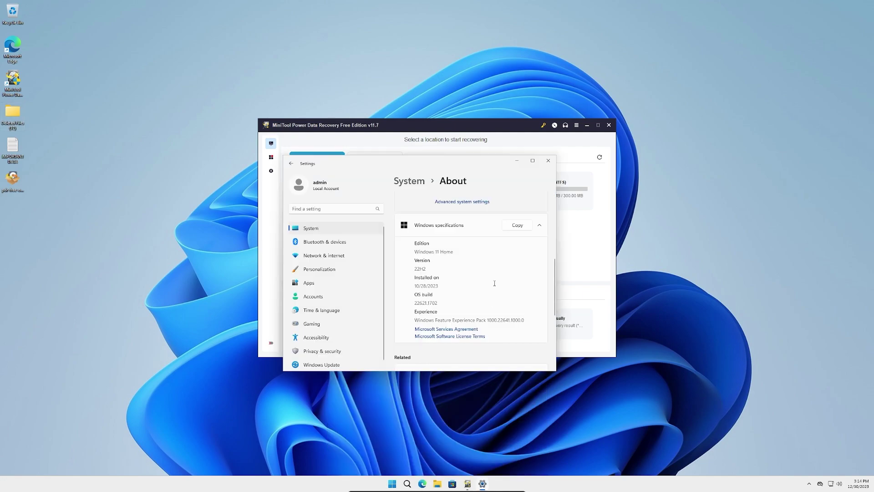
left_click(547, 160)
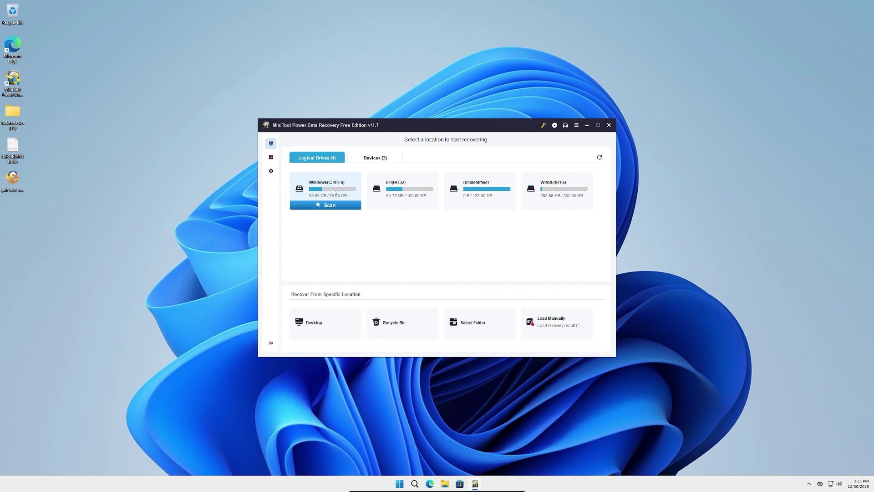
Show the Devices (3) list of physical disks, then go to the Utilities page
left_click(381, 159)
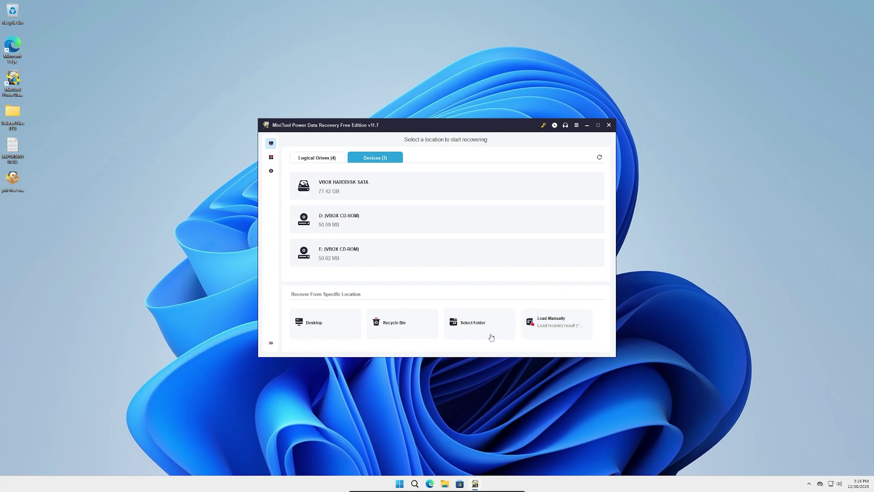
left_click(271, 157)
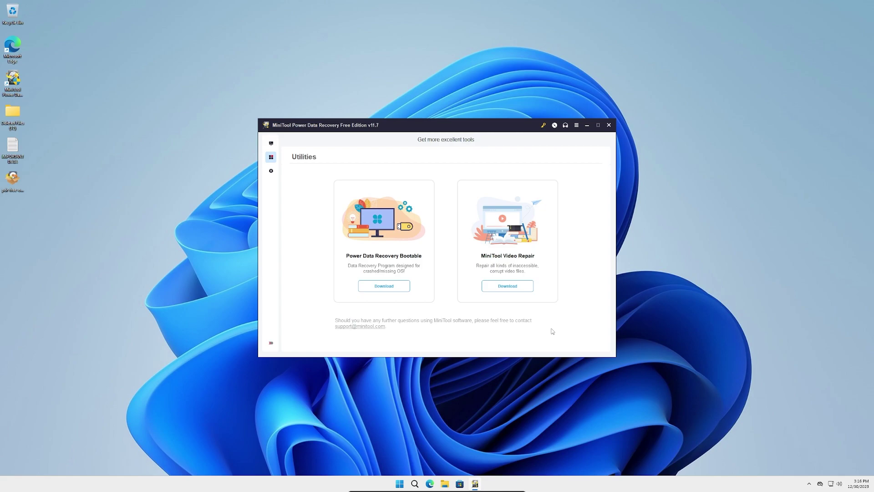
Inspect the Audio & Video, Picture and Document file types in Scan Settings, then close without changes
left_click(272, 172)
scroll(384, 277, "down", 5)
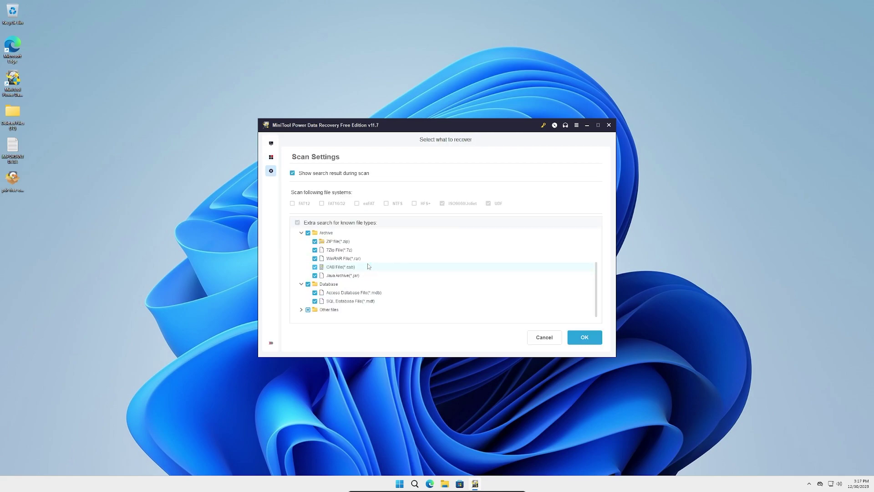
scroll(368, 266, "up", 5)
left_click(301, 250)
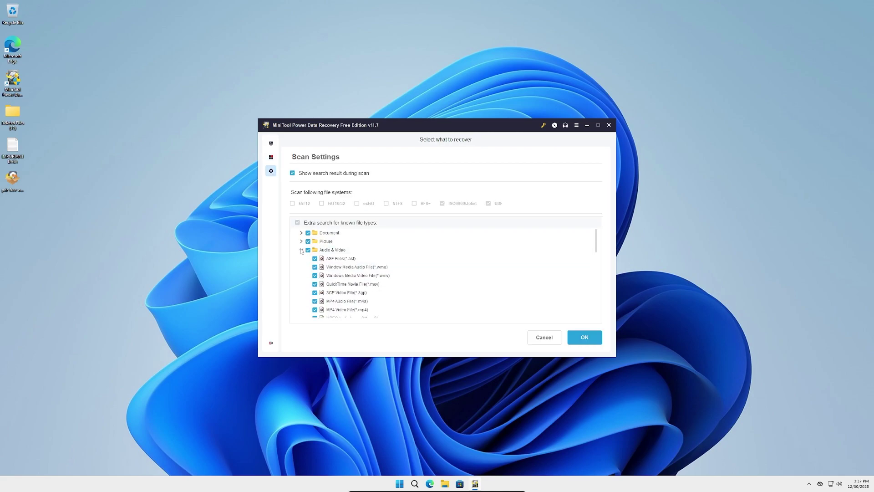
left_click(301, 241)
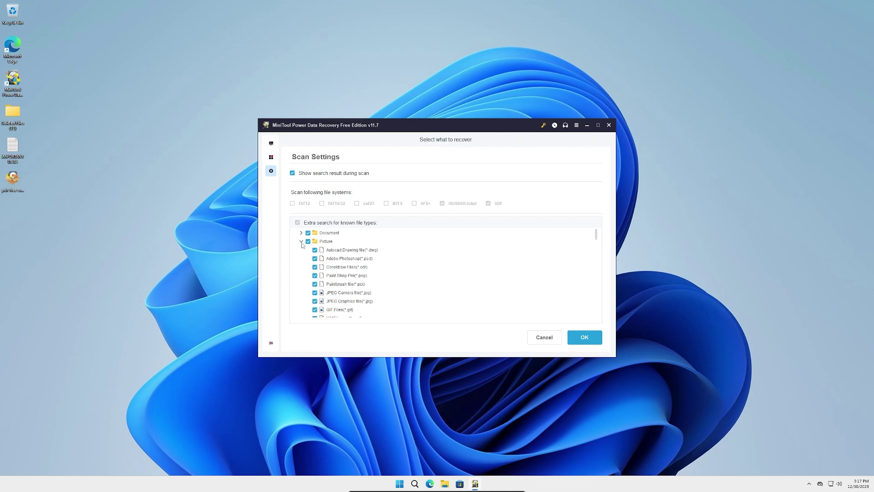
scroll(408, 287, "down", 1)
scroll(407, 283, "down", 5)
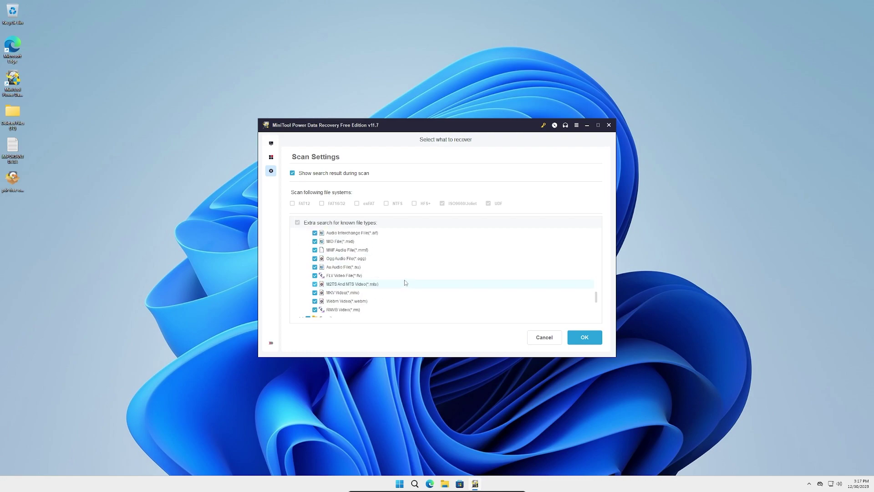
scroll(405, 280, "up", 10)
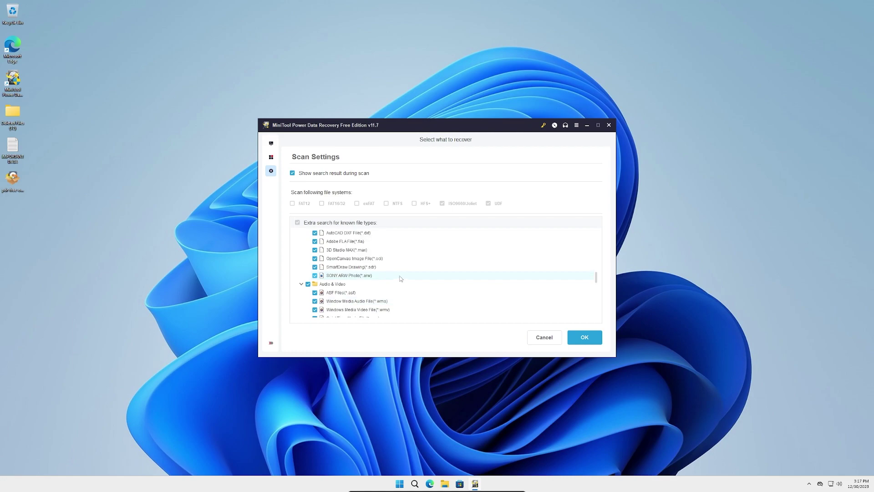
left_click(301, 234)
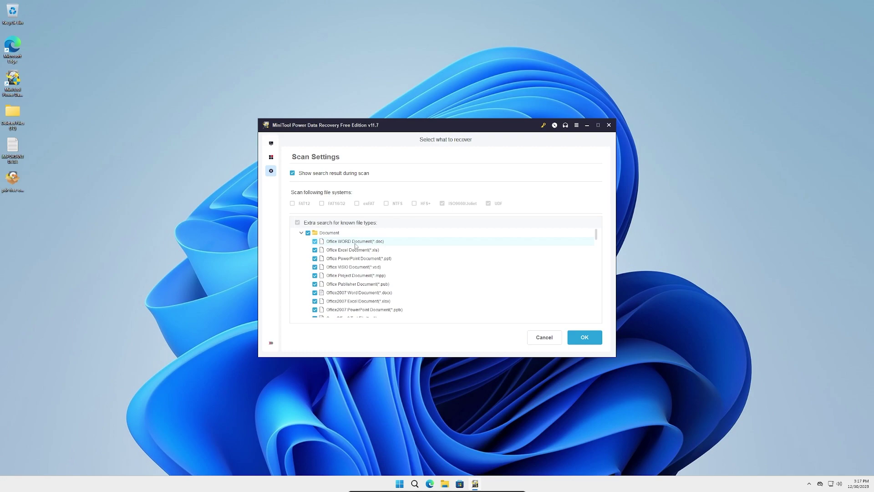
key("Escape")
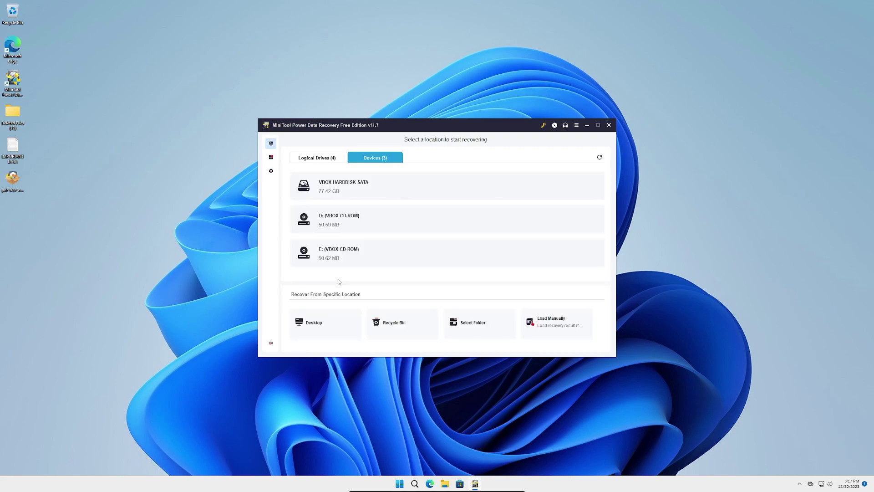
Switch the drive list to the Logical Drives (4) tab to show the partitions
left_click(338, 158)
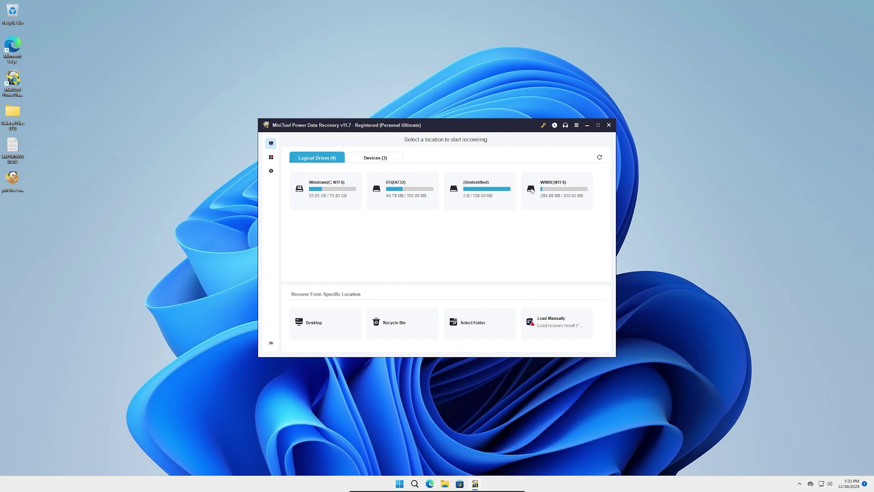
Refresh the drives so Windows (C:) shows 55.84 GB used of 75.90 GB
left_click(600, 157)
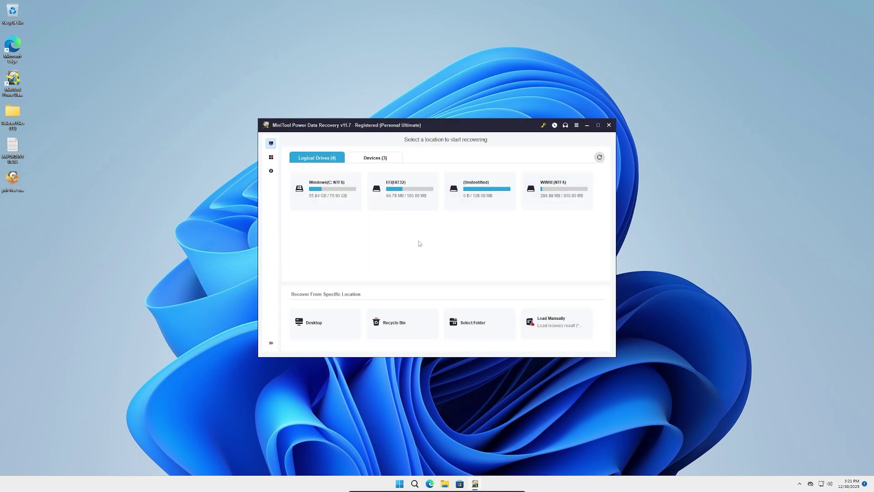